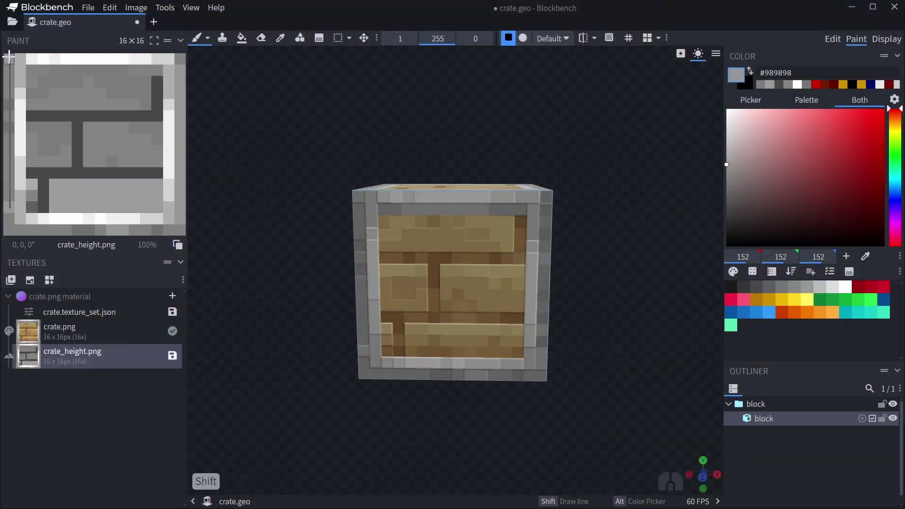
Select the crate cube and create a material from the crate.png texture
{"action": "left_click_drag", "start_coordinate": [513, 394], "coordinate": [594, 416]}
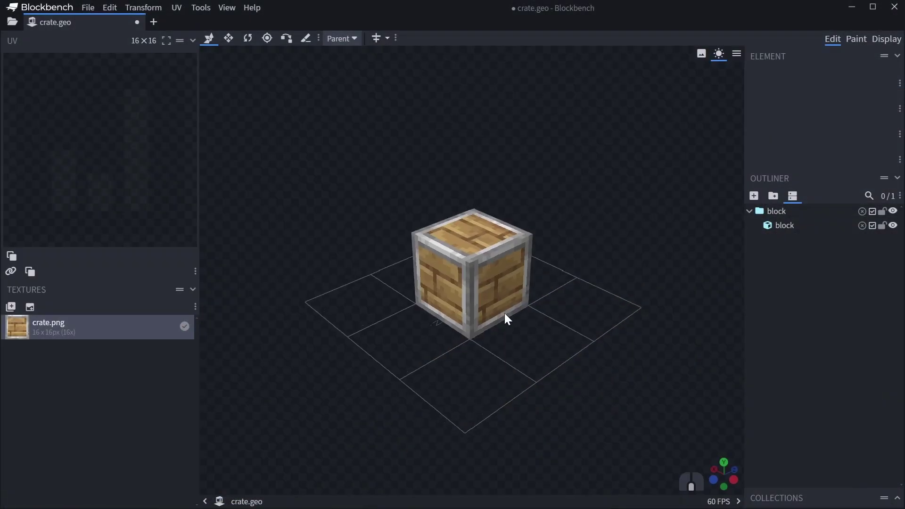
{"action": "mouse_move", "coordinate": [504, 313]}
{"action": "left_mouse_down"}
{"action": "mouse_move", "coordinate": [479, 304]}
{"action": "mouse_move", "coordinate": [504, 295]}
{"action": "mouse_move", "coordinate": [513, 306]}
{"action": "left_mouse_up"}
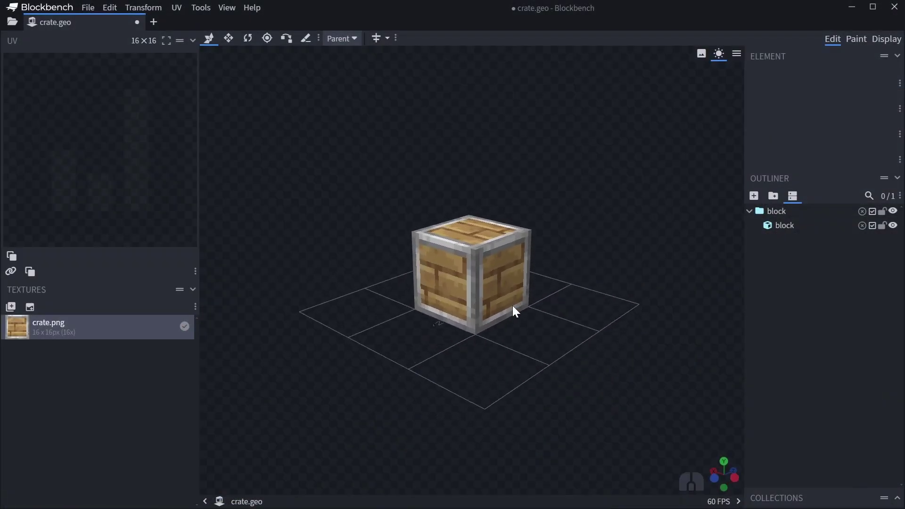
{"action": "left_click", "coordinate": [449, 284]}
{"action": "left_click_drag", "start_coordinate": [448, 284], "coordinate": [516, 310]}
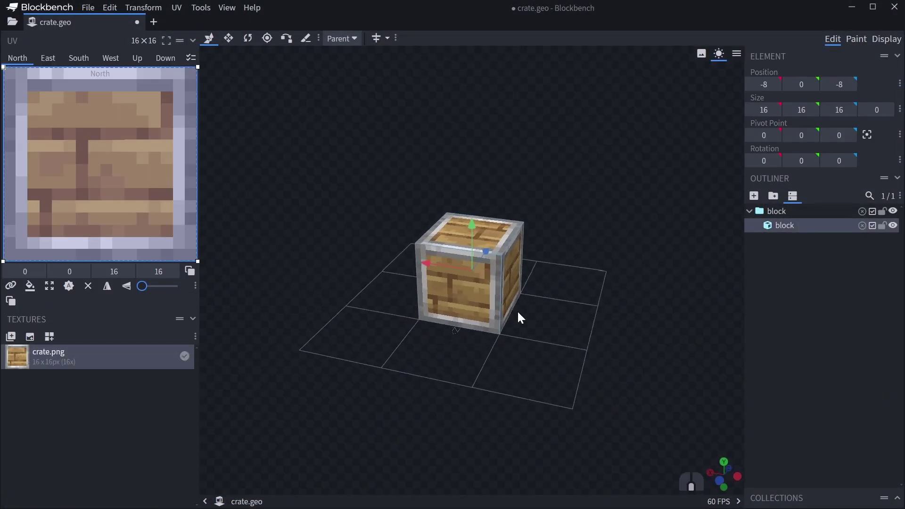
{"action": "right_click", "coordinate": [50, 361]}
{"action": "left_click", "coordinate": [92, 165]}
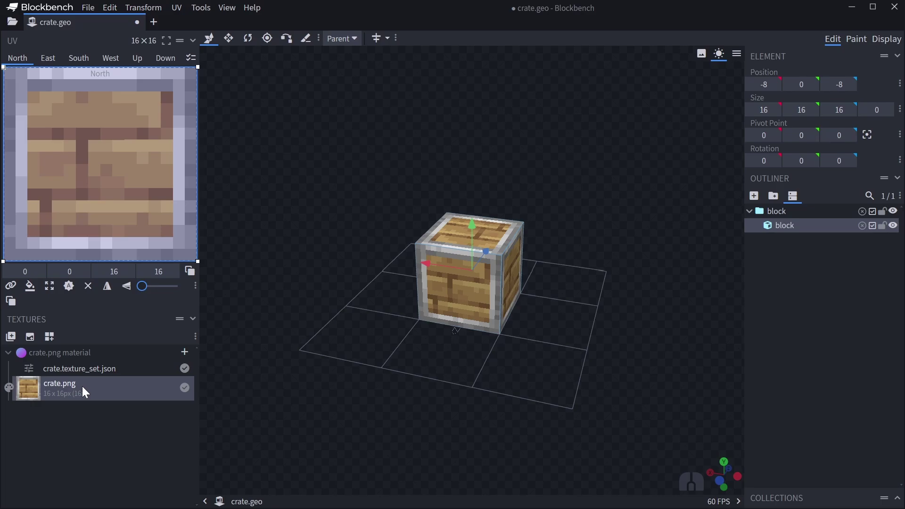
Confirm crate.texture_set.json's material config with uniform MER 0,0,0 and no height map
{"action": "double_click", "coordinate": [86, 368]}
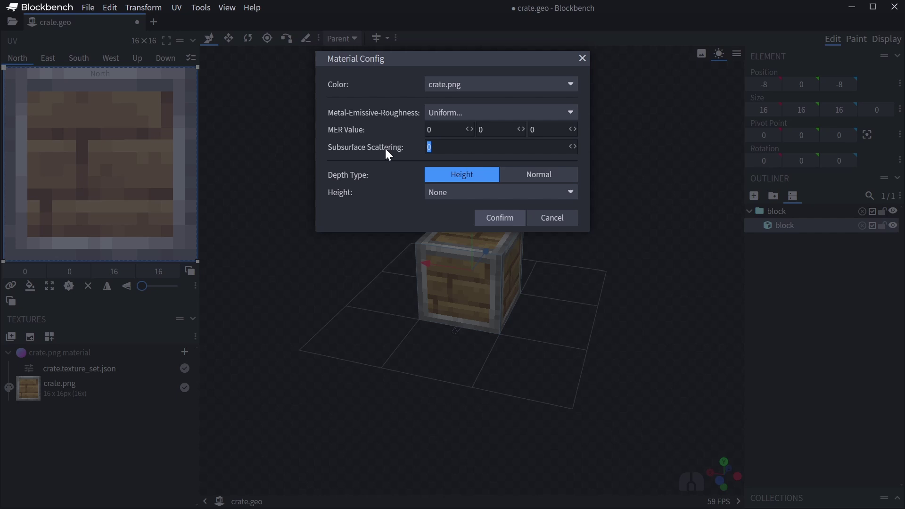
{"action": "left_click", "coordinate": [498, 221]}
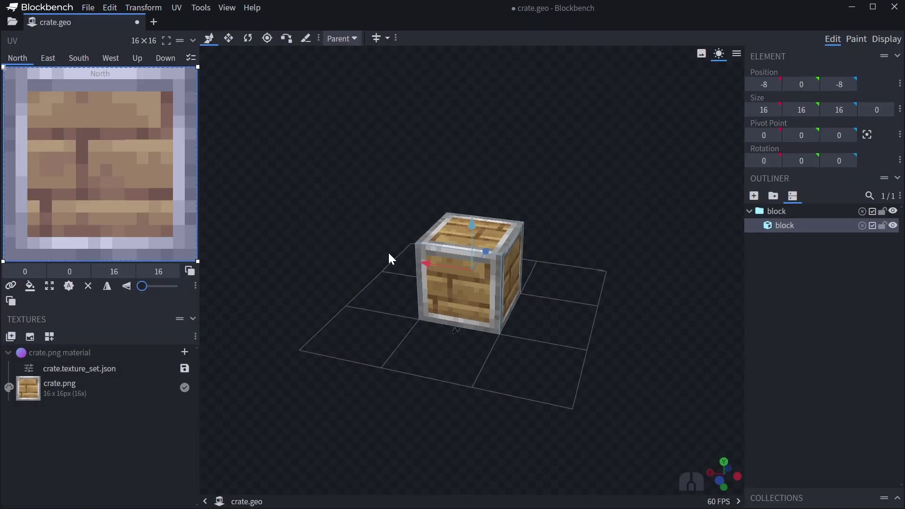
Generate a crate_height.png height map from the crate material with input range 39–213
{"action": "right_click", "coordinate": [65, 352]}
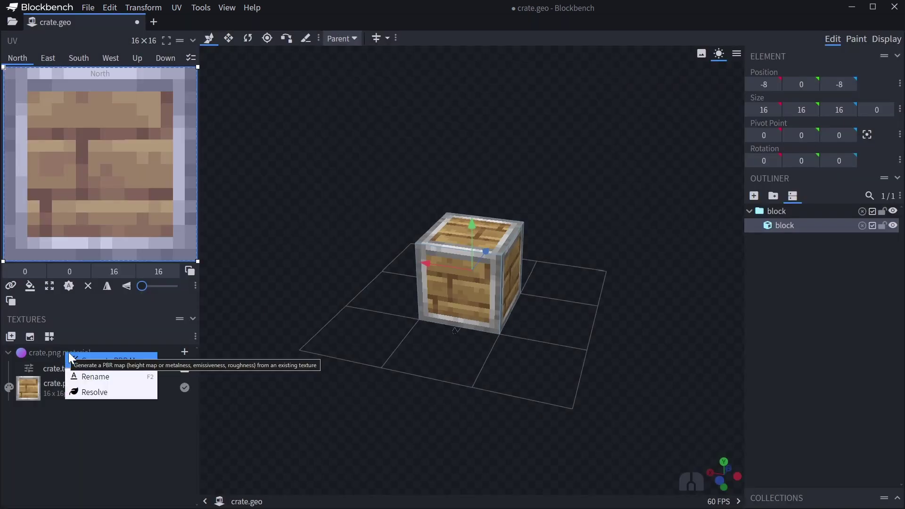
{"action": "left_click", "coordinate": [100, 359]}
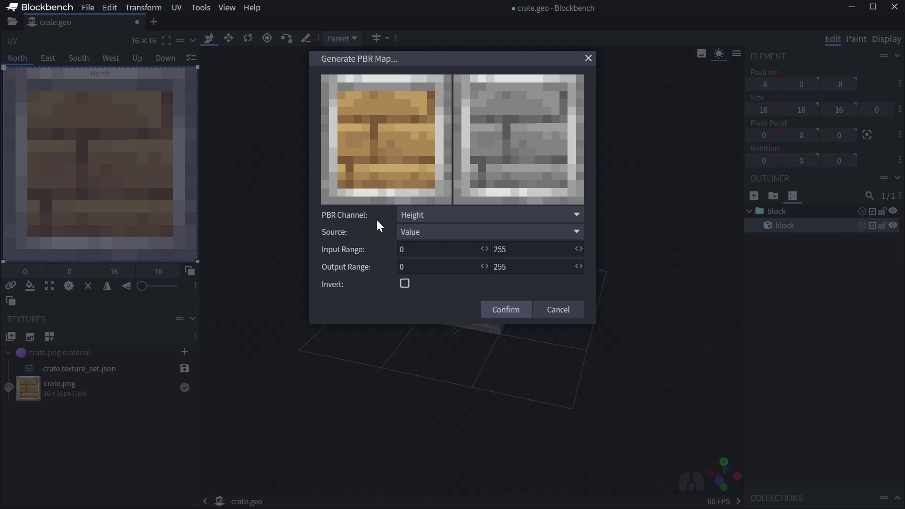
{"action": "left_click_drag", "start_coordinate": [578, 248], "coordinate": [390, 258]}
{"action": "left_click_drag", "start_coordinate": [486, 248], "coordinate": [686, 253]}
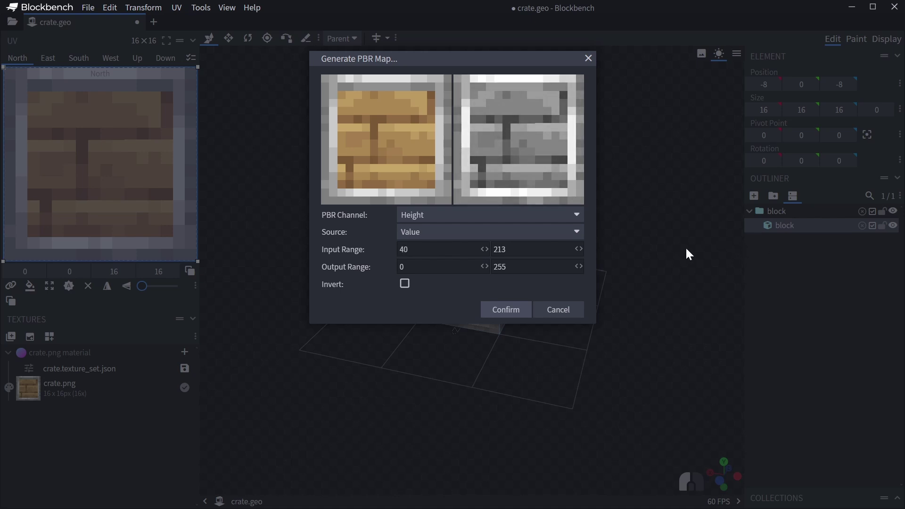
{"action": "left_click", "coordinate": [505, 310]}
Show crate_height.png on the crate and zoom in for a closer frontal view
{"action": "left_click_drag", "start_coordinate": [462, 353], "coordinate": [421, 381]}
{"action": "scroll", "coordinate": [421, 381], "scroll_direction": "up", "scroll_amount": 2}
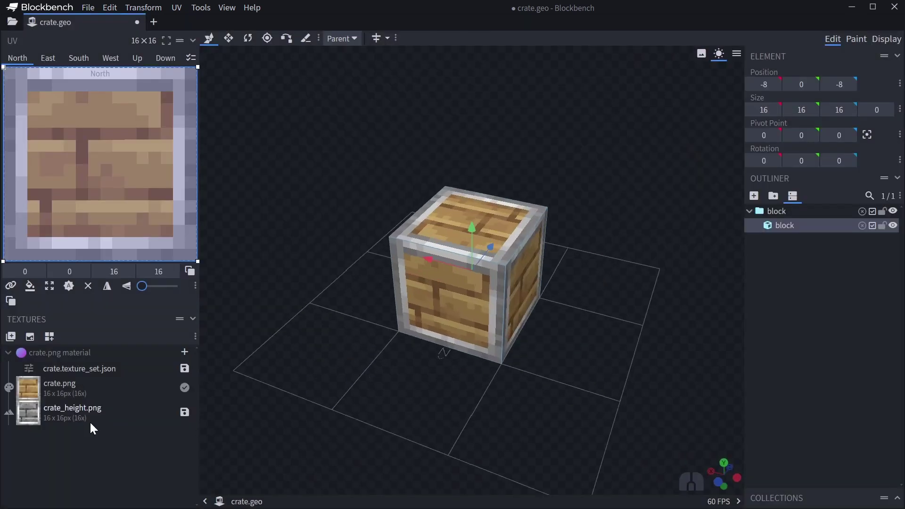
{"action": "left_click", "coordinate": [91, 422]}
{"action": "left_click_drag", "start_coordinate": [275, 398], "coordinate": [471, 377]}
{"action": "left_click", "coordinate": [89, 421]}
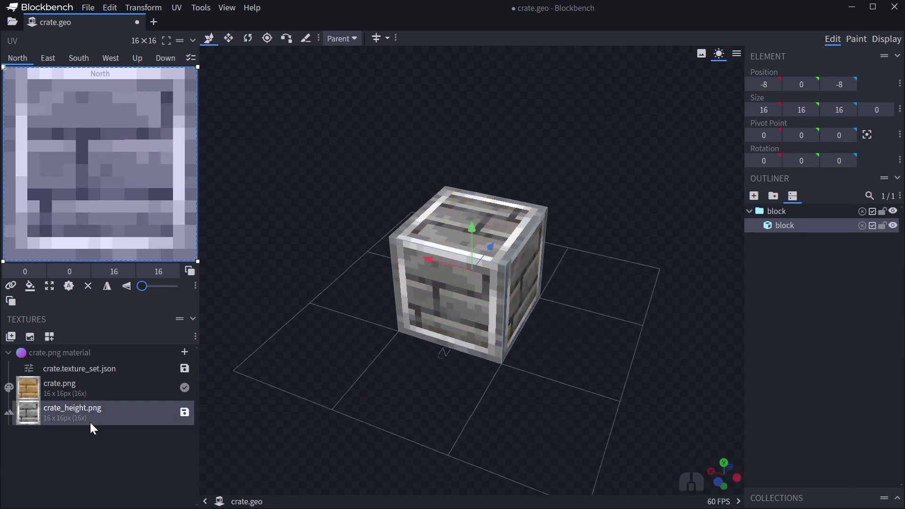
{"action": "left_click_drag", "start_coordinate": [359, 406], "coordinate": [362, 386]}
{"action": "scroll", "coordinate": [363, 386], "scroll_direction": "up", "scroll_amount": 2}
{"action": "scroll", "coordinate": [364, 388], "scroll_direction": "up", "scroll_amount": 2}
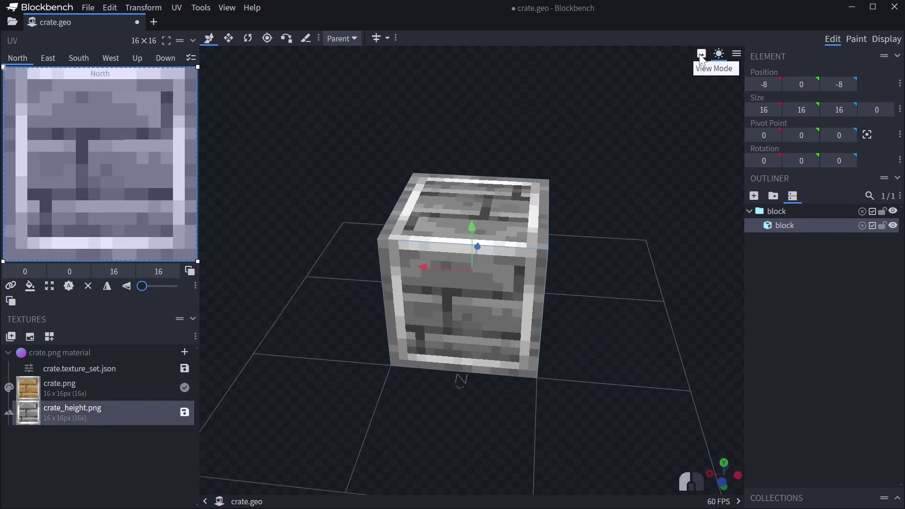
Switch the viewport to Material Preview, face the crate's front, and pick the brush
{"action": "left_click", "coordinate": [702, 55]}
{"action": "left_click", "coordinate": [725, 147]}
{"action": "left_click_drag", "start_coordinate": [726, 146], "coordinate": [533, 315]}
{"action": "scroll", "coordinate": [590, 312], "scroll_direction": "up", "scroll_amount": 4}
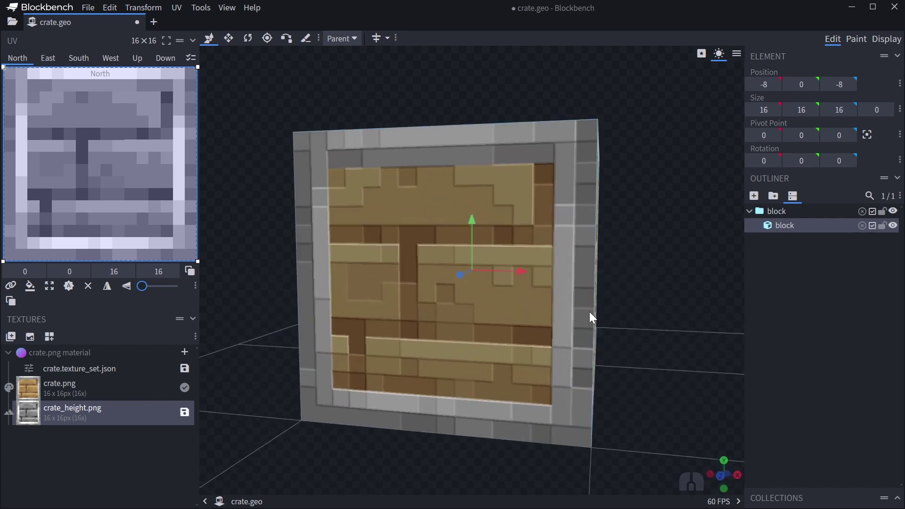
{"action": "left_click_drag", "start_coordinate": [590, 312], "coordinate": [552, 317]}
{"action": "key", "text": "b"}
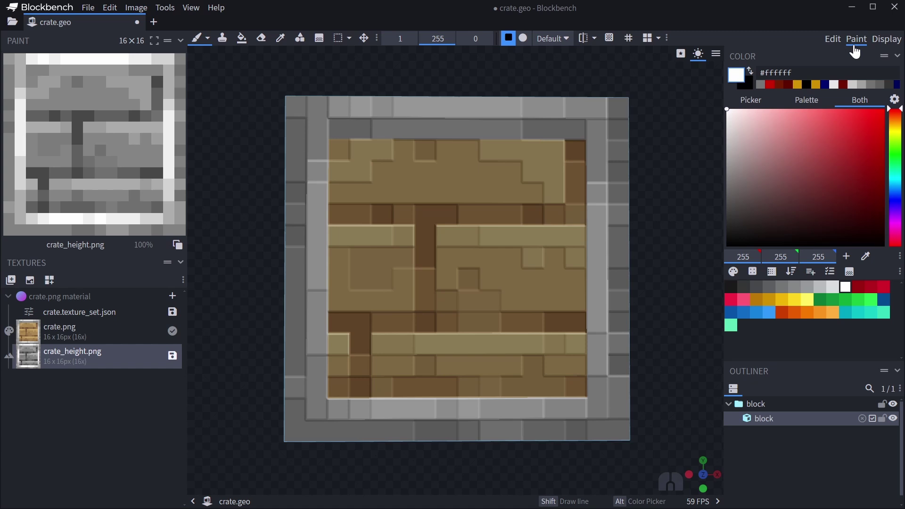
Paint dark grey grooves along the plank seams of crate_height.png using greys sampled from the texture
{"action": "left_click", "coordinate": [514, 262], "text": "alt"}
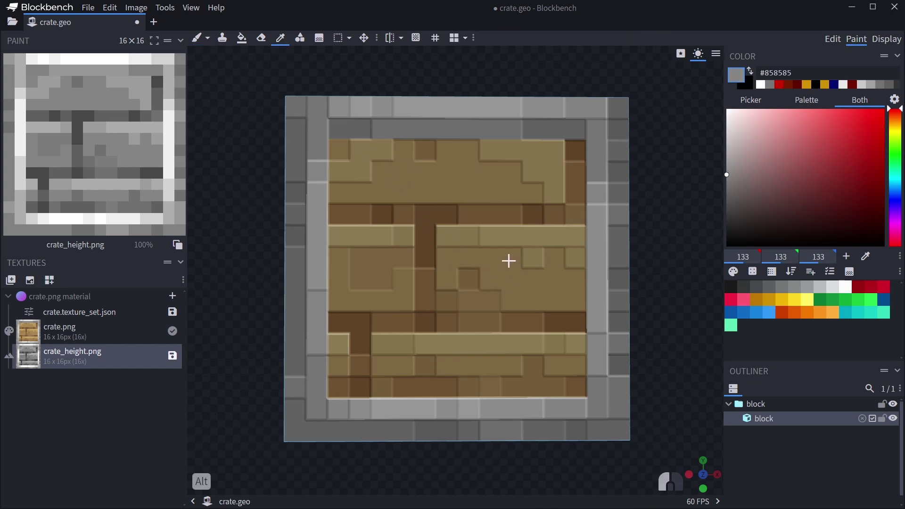
{"action": "mouse_move", "coordinate": [525, 261]}
{"action": "left_mouse_down"}
{"action": "mouse_move", "coordinate": [455, 241]}
{"action": "mouse_move", "coordinate": [461, 307]}
{"action": "mouse_move", "coordinate": [476, 275]}
{"action": "mouse_move", "coordinate": [449, 301]}
{"action": "left_mouse_up"}
{"action": "left_click", "coordinate": [426, 234], "text": "alt"}
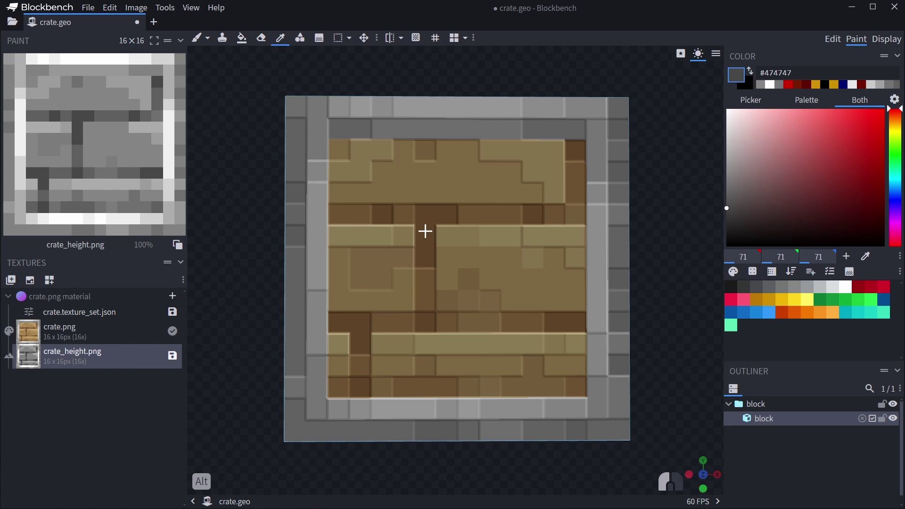
{"action": "mouse_move", "coordinate": [425, 274]}
{"action": "left_mouse_down"}
{"action": "mouse_move", "coordinate": [424, 316]}
{"action": "mouse_move", "coordinate": [470, 319]}
{"action": "left_mouse_up"}
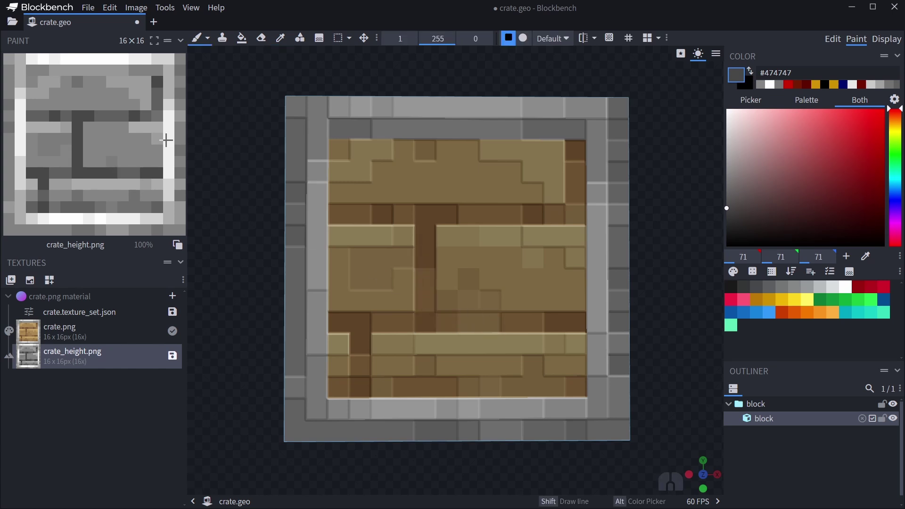
{"action": "mouse_move", "coordinate": [85, 115]}
{"action": "left_mouse_down"}
{"action": "mouse_move", "coordinate": [32, 116]}
{"action": "mouse_move", "coordinate": [142, 117]}
{"action": "mouse_move", "coordinate": [156, 112]}
{"action": "mouse_move", "coordinate": [156, 90]}
{"action": "left_mouse_up"}
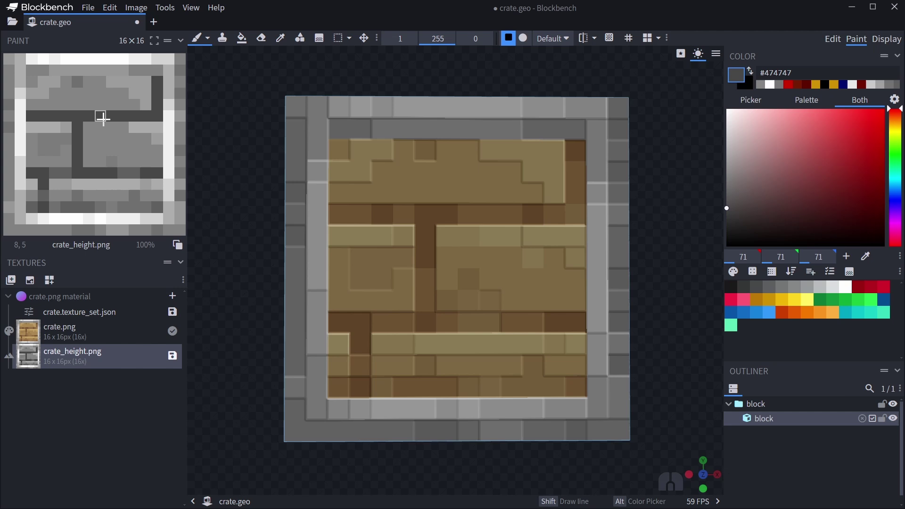
{"action": "mouse_move", "coordinate": [382, 322]}
{"action": "left_mouse_down"}
{"action": "mouse_move", "coordinate": [355, 324]}
{"action": "mouse_move", "coordinate": [561, 322]}
{"action": "left_mouse_up"}
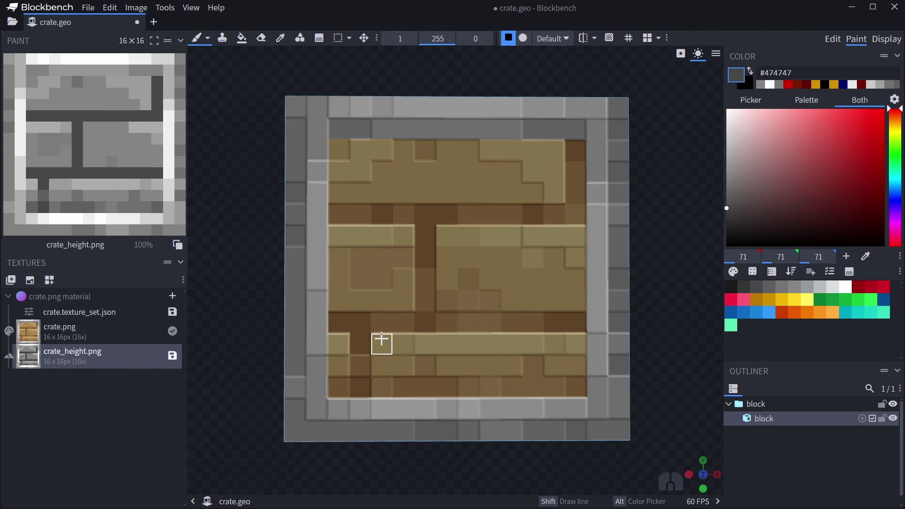
{"action": "mouse_move", "coordinate": [360, 344]}
{"action": "left_mouse_down"}
{"action": "mouse_move", "coordinate": [360, 368]}
{"action": "mouse_move", "coordinate": [531, 384]}
{"action": "mouse_move", "coordinate": [491, 364]}
{"action": "left_mouse_up"}
{"action": "left_click", "coordinate": [389, 351], "text": "alt"}
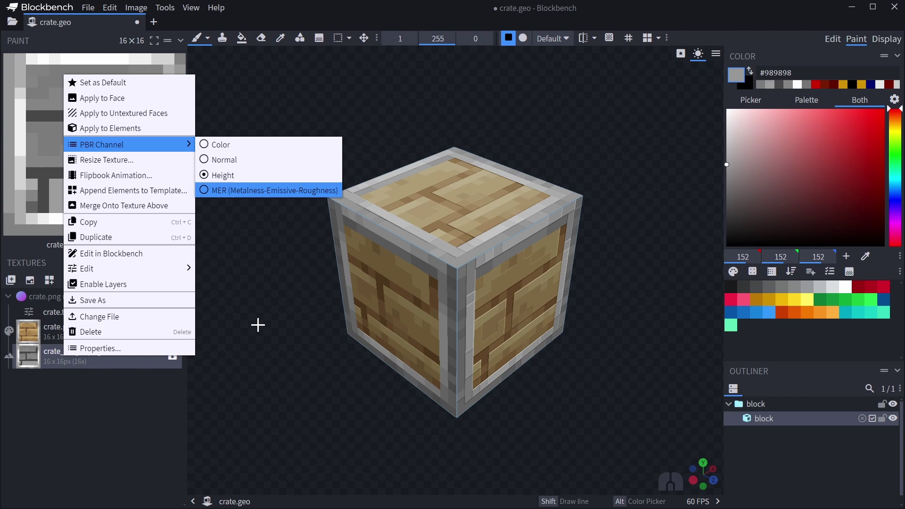
Generate an inverted, Saturation-based Metalness map into crate_mer.png with input 0–76 and output 0–82
{"action": "left_click", "coordinate": [72, 330]}
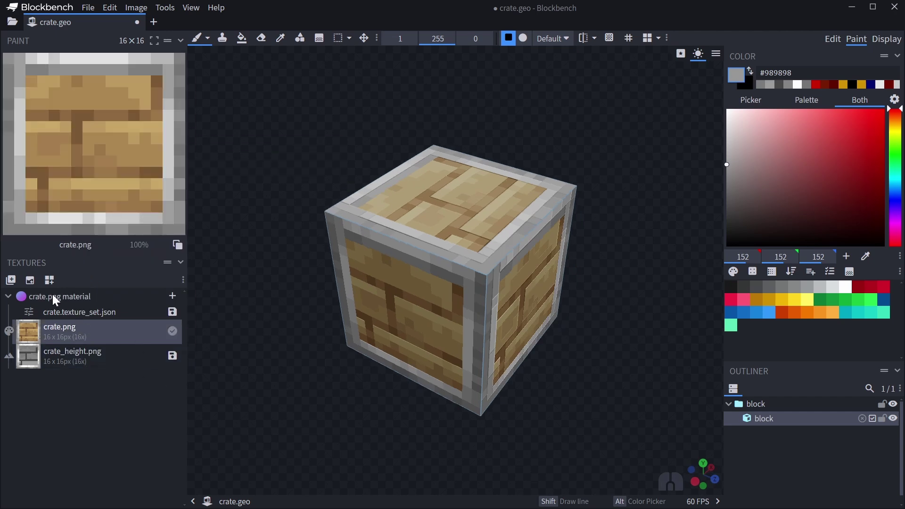
{"action": "right_click", "coordinate": [54, 297]}
{"action": "left_click", "coordinate": [88, 299]}
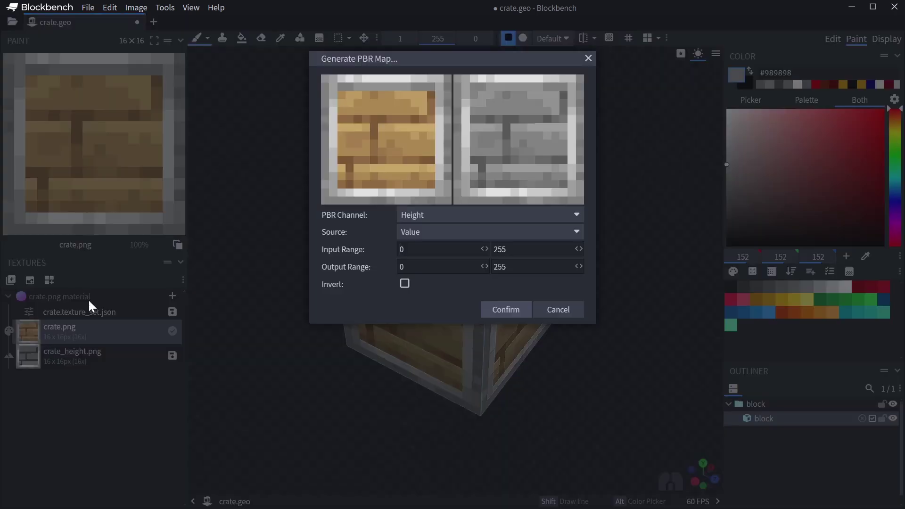
{"action": "left_click", "coordinate": [418, 216]}
{"action": "left_click", "coordinate": [425, 241]}
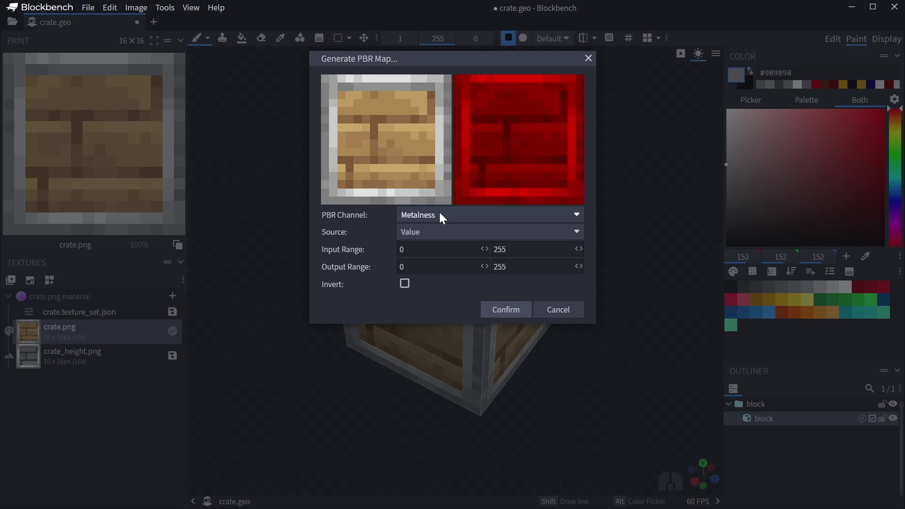
{"action": "left_click", "coordinate": [436, 232]}
{"action": "left_click", "coordinate": [422, 279]}
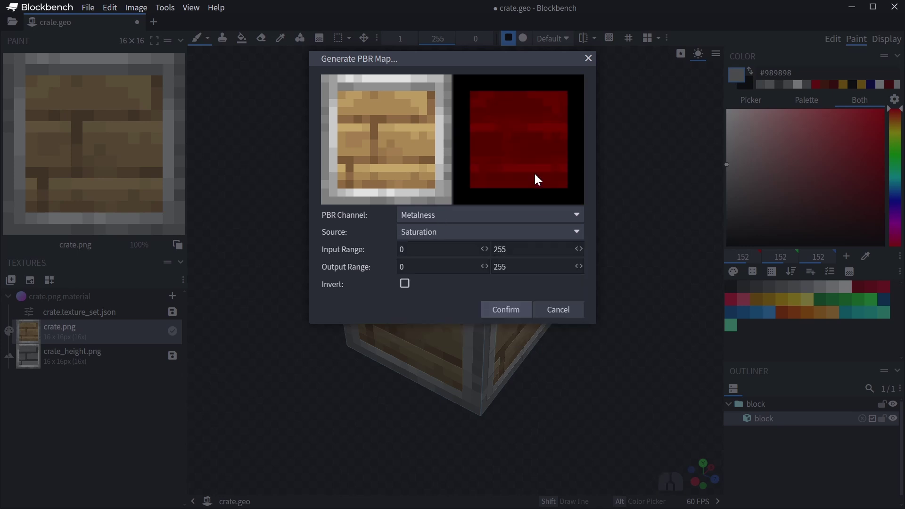
{"action": "left_click", "coordinate": [404, 284]}
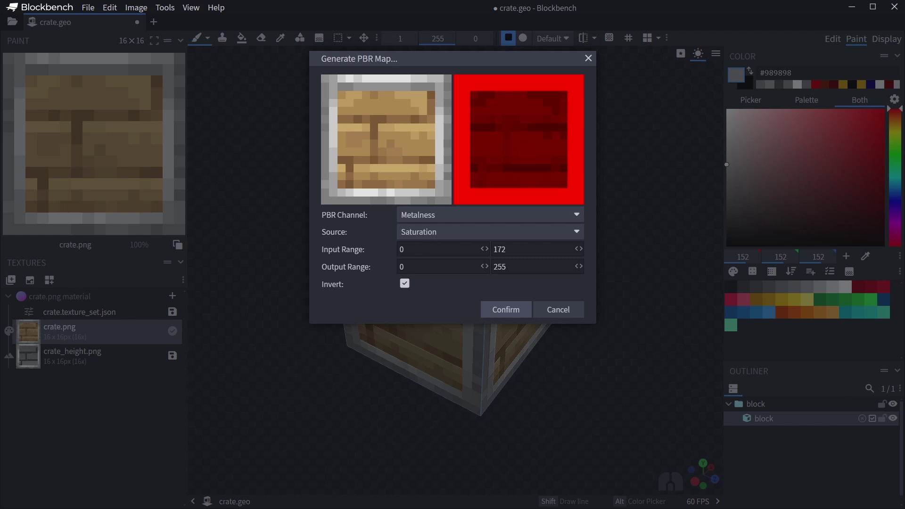
{"action": "left_click_drag", "start_coordinate": [577, 250], "coordinate": [170, 270]}
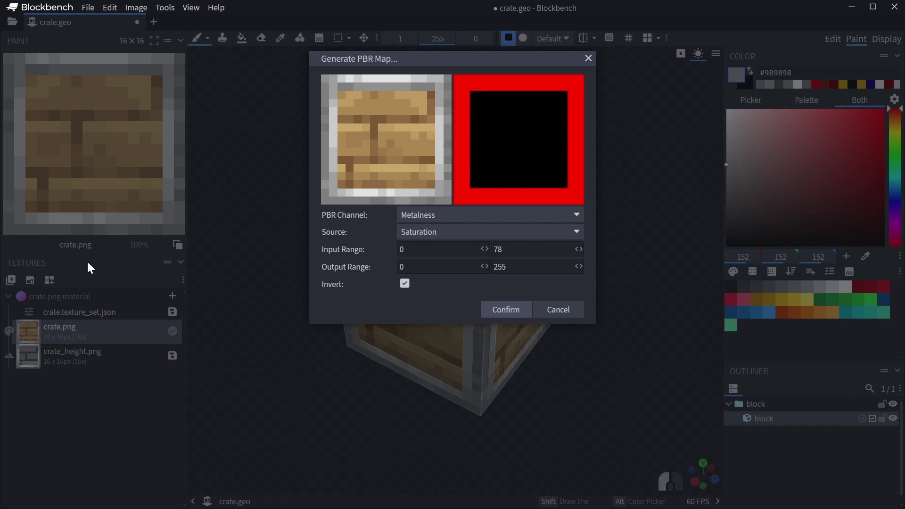
{"action": "left_click_drag", "start_coordinate": [579, 267], "coordinate": [75, 292]}
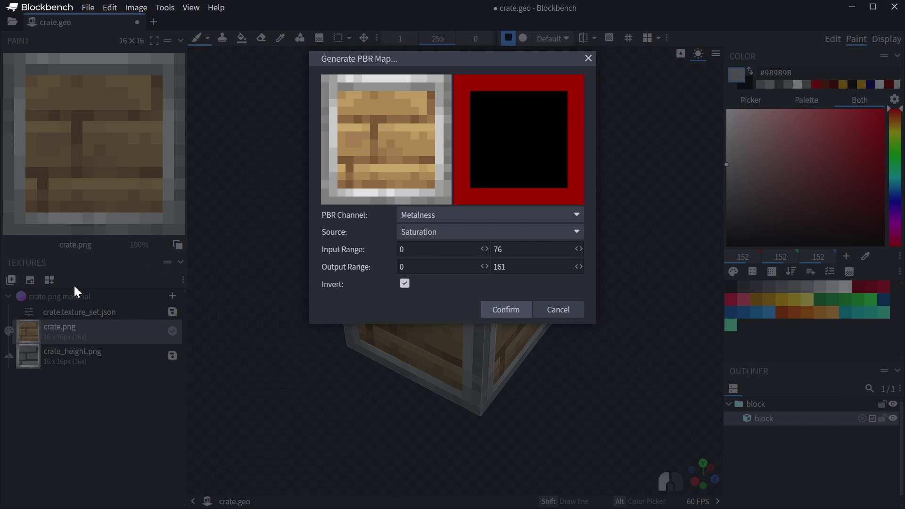
{"action": "left_click_drag", "start_coordinate": [579, 267], "coordinate": [279, 268]}
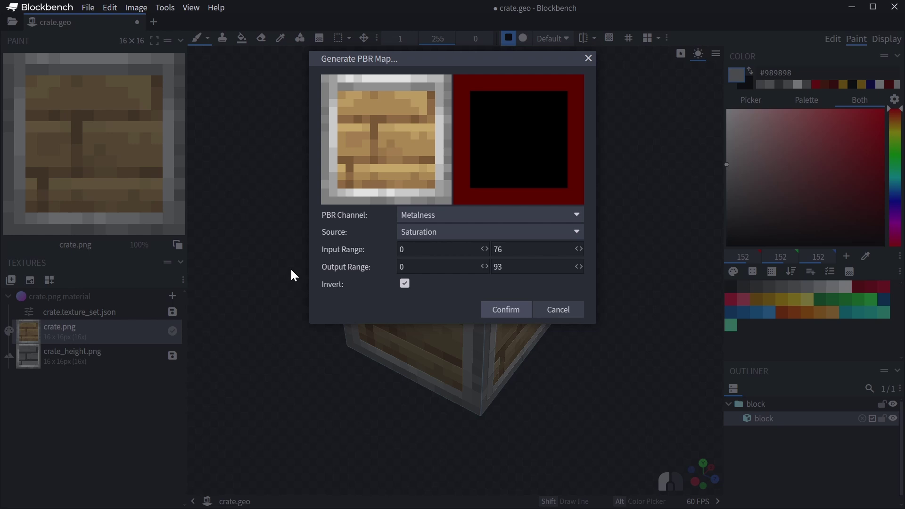
{"action": "left_click", "coordinate": [506, 309]}
Orbit the view to inspect the glossy metallic highlights on the crate's top
{"action": "left_click_drag", "start_coordinate": [519, 394], "coordinate": [513, 334]}
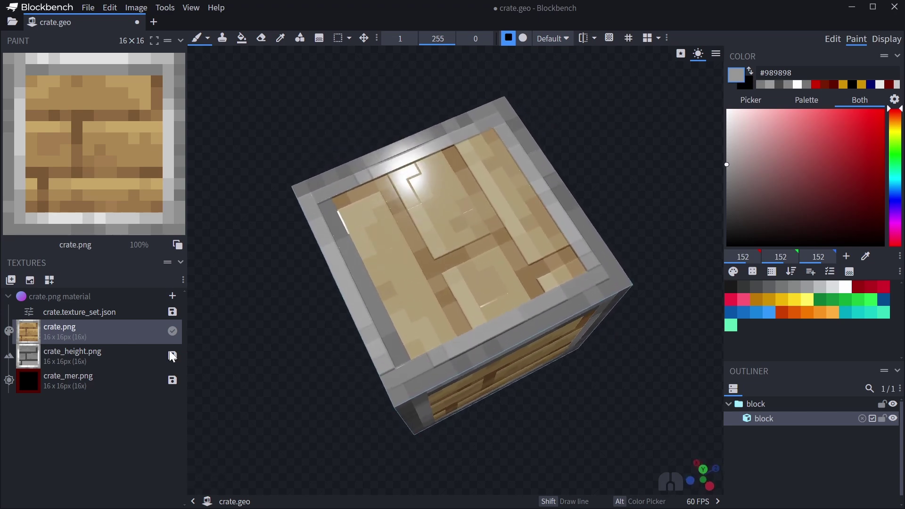
Start a new PBR map set to the Roughness channel derived from Saturation, input range 0–220
{"action": "right_click", "coordinate": [61, 298]}
{"action": "left_click", "coordinate": [106, 304]}
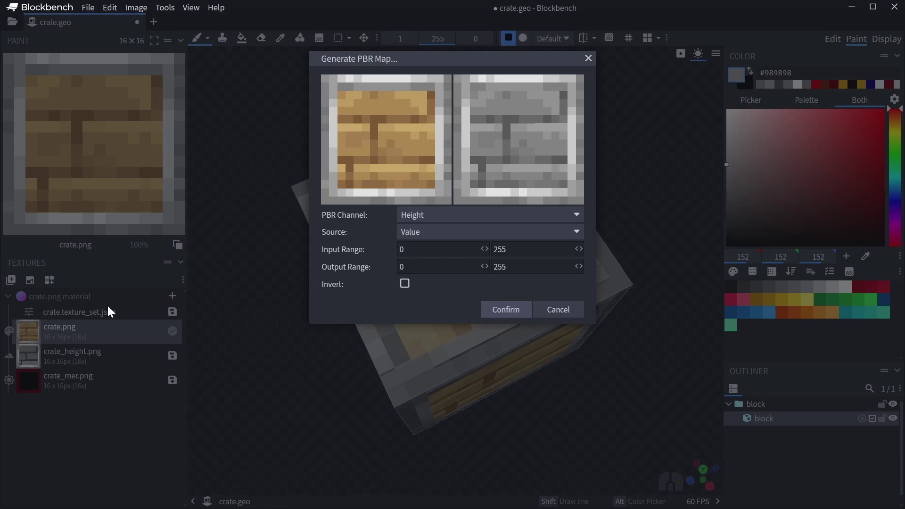
{"action": "left_click", "coordinate": [411, 215]}
{"action": "left_click", "coordinate": [420, 273]}
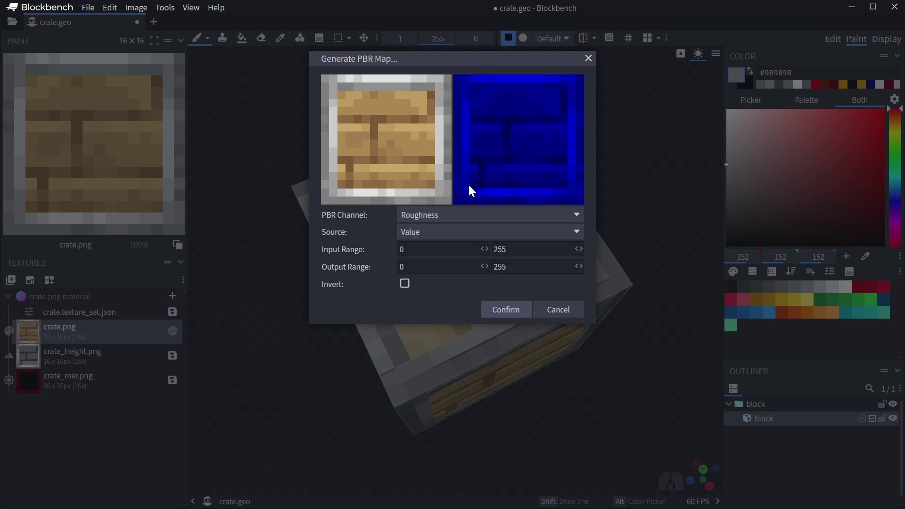
{"action": "left_click", "coordinate": [418, 232]}
{"action": "left_click", "coordinate": [427, 275]}
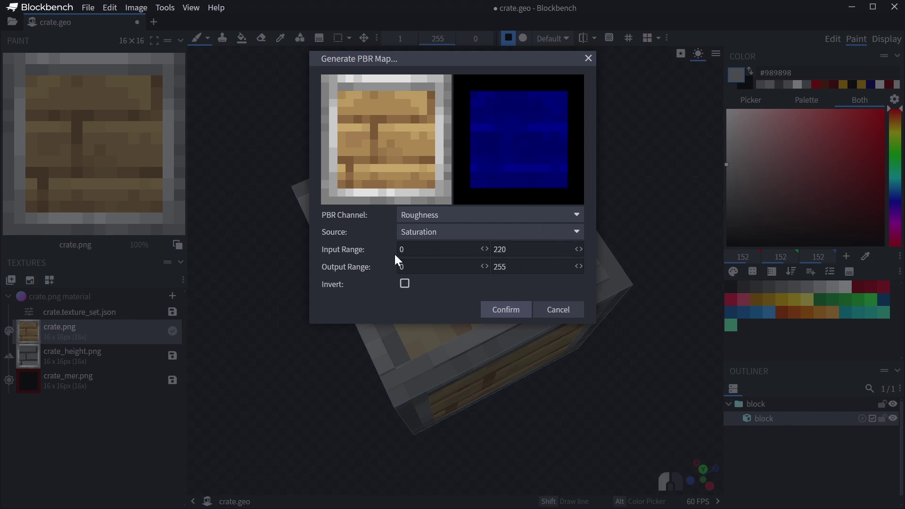
Confirm the roughness map into crate_mer.png and orbit to see the paler, matte planks
{"action": "left_click", "coordinate": [500, 309]}
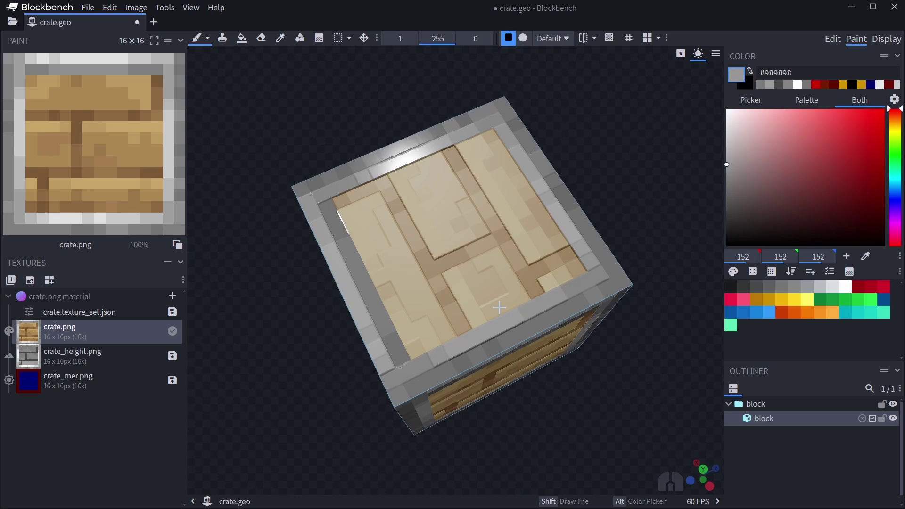
{"action": "mouse_move", "coordinate": [510, 289]}
{"action": "right_mouse_down"}
{"action": "mouse_move", "coordinate": [519, 293]}
{"action": "mouse_move", "coordinate": [491, 289]}
{"action": "mouse_move", "coordinate": [495, 296]}
{"action": "mouse_move", "coordinate": [539, 269]}
{"action": "mouse_move", "coordinate": [515, 336]}
{"action": "mouse_move", "coordinate": [487, 291]}
{"action": "mouse_move", "coordinate": [544, 283]}
{"action": "mouse_move", "coordinate": [495, 238]}
{"action": "mouse_move", "coordinate": [501, 319]}
{"action": "mouse_move", "coordinate": [582, 224]}
{"action": "mouse_move", "coordinate": [598, 113]}
{"action": "mouse_move", "coordinate": [632, 148]}
{"action": "mouse_move", "coordinate": [705, 156]}
{"action": "mouse_move", "coordinate": [717, 148]}
{"action": "mouse_move", "coordinate": [709, 136]}
{"action": "mouse_move", "coordinate": [714, 239]}
{"action": "mouse_move", "coordinate": [723, 246]}
{"action": "right_mouse_up"}
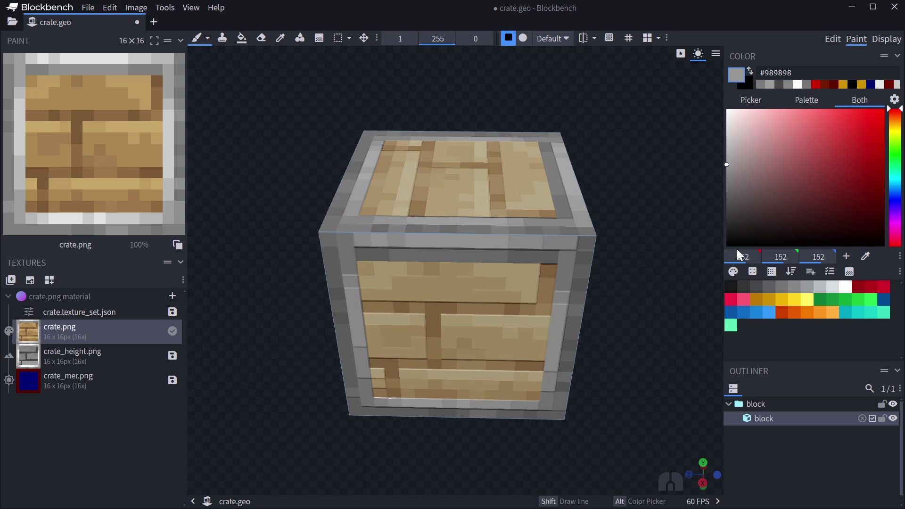
Open crate_mer.png and toggle its roughness layer off and on to compare the crate's top
{"action": "left_click", "coordinate": [69, 387]}
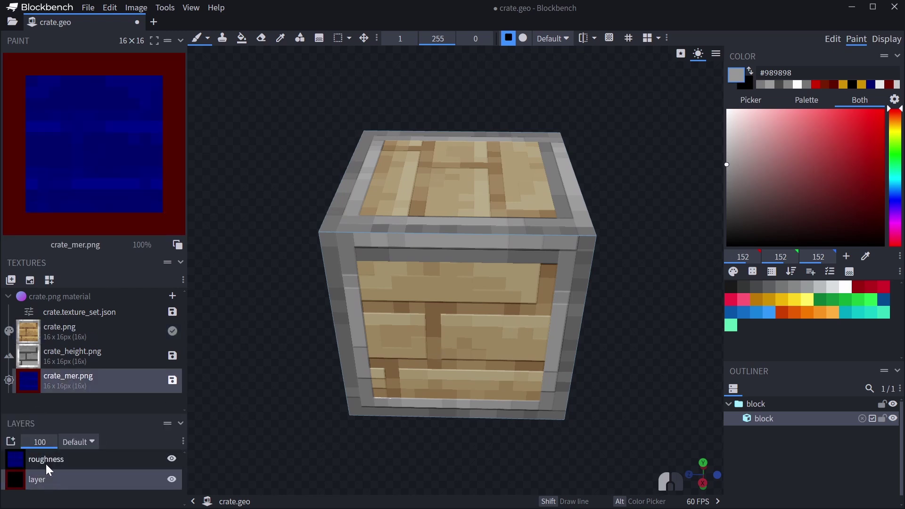
{"action": "right_click_drag", "start_coordinate": [447, 311], "coordinate": [272, 297]}
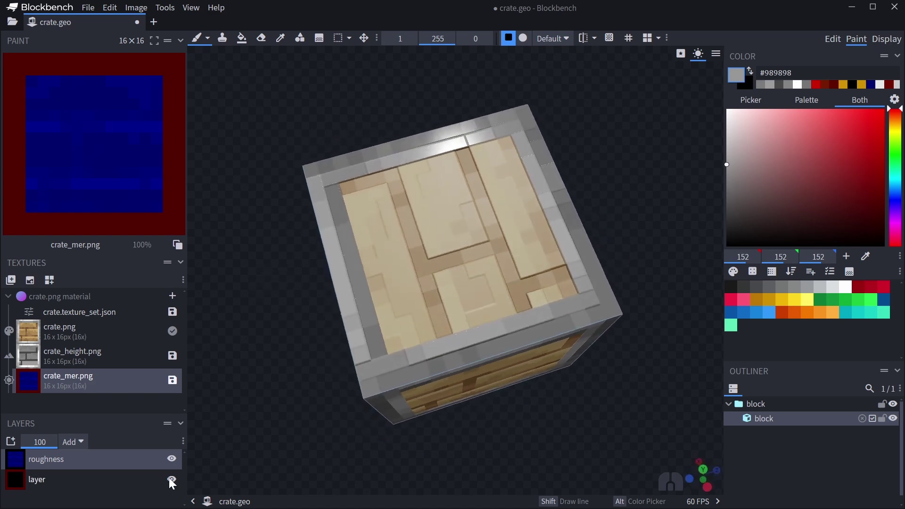
{"action": "left_click", "coordinate": [172, 459]}
{"action": "left_click", "coordinate": [172, 459]}
{"action": "right_click_drag", "start_coordinate": [387, 392], "coordinate": [417, 390]}
{"action": "scroll", "coordinate": [428, 299], "scroll_direction": "up", "scroll_amount": 3}
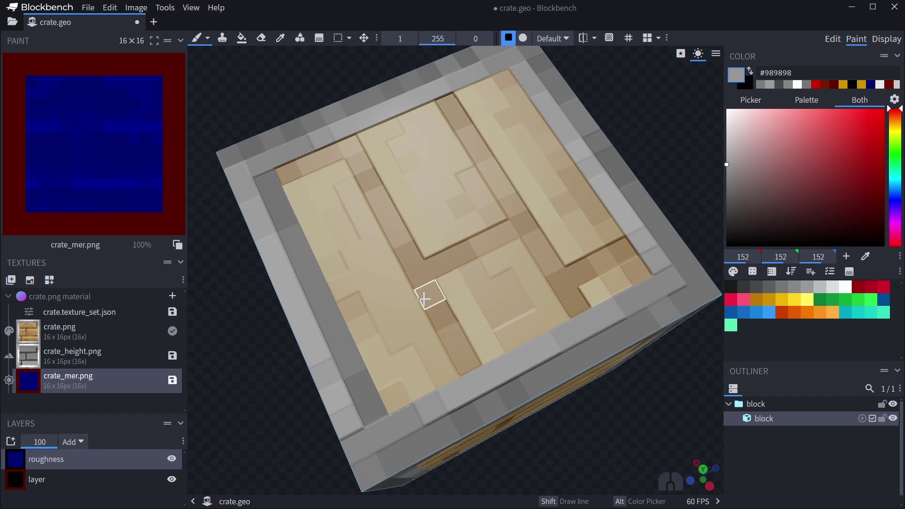
{"action": "right_click_drag", "start_coordinate": [428, 299], "coordinate": [431, 337]}
{"action": "key", "text": "x"}
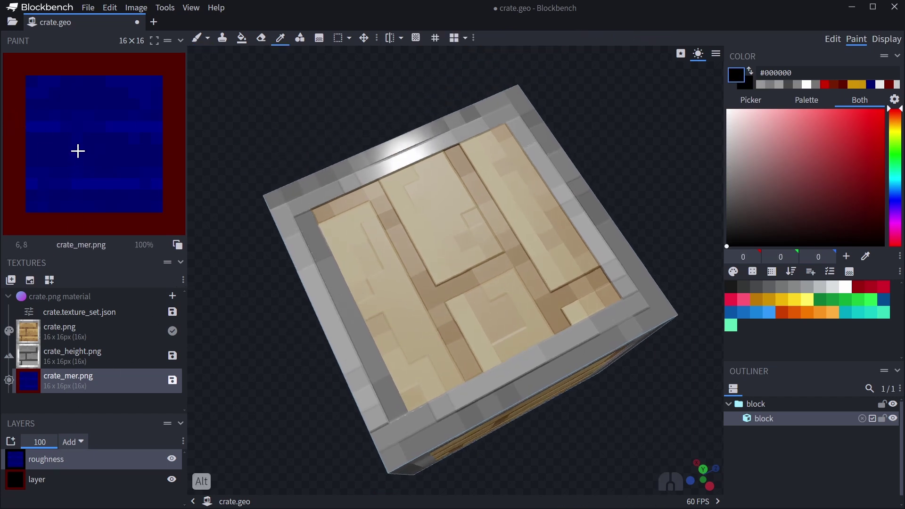
Paint dark blue #00006c over the bright-blue roughness patches, keeping two bars and the stem
{"action": "left_click", "coordinate": [66, 132], "text": "alt"}
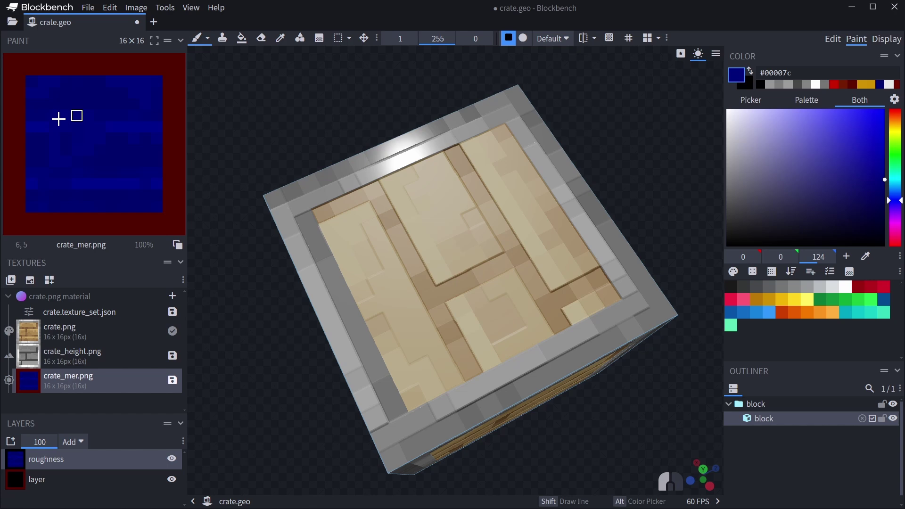
{"action": "left_click_drag", "start_coordinate": [864, 151], "coordinate": [901, 130]}
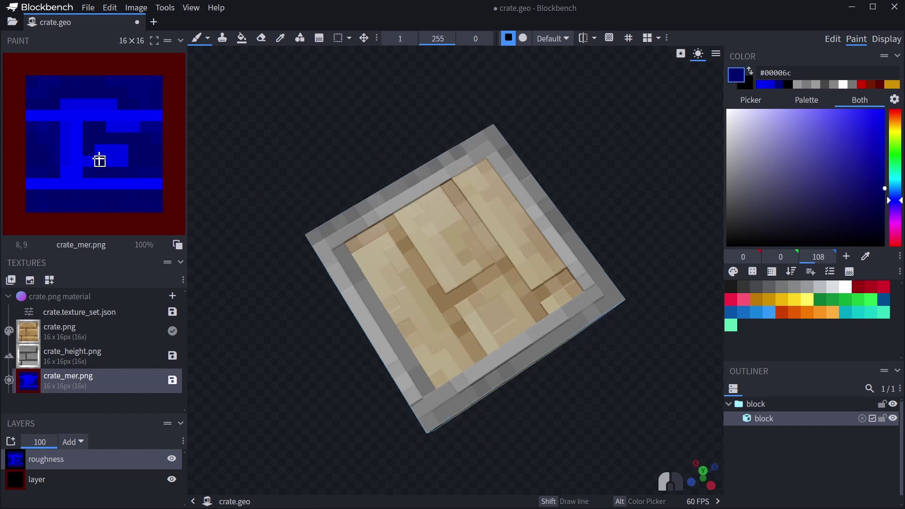
{"action": "left_click_drag", "start_coordinate": [100, 161], "coordinate": [96, 150]}
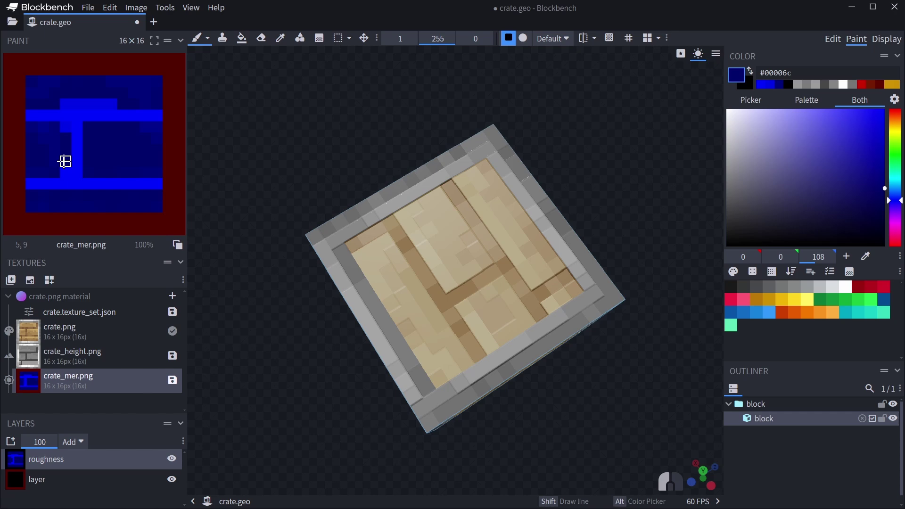
{"action": "left_click", "coordinate": [66, 173]}
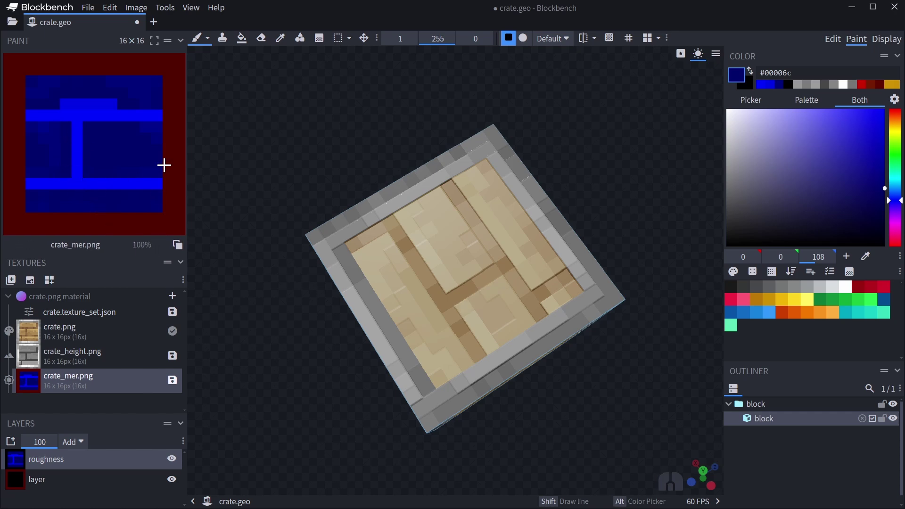
{"action": "key", "text": "alt"}
{"action": "left_click_drag", "start_coordinate": [123, 101], "coordinate": [61, 99]}
{"action": "mouse_move", "coordinate": [510, 373]}
{"action": "left_mouse_down"}
{"action": "mouse_move", "coordinate": [546, 336]}
{"action": "mouse_move", "coordinate": [508, 338]}
{"action": "mouse_move", "coordinate": [495, 354]}
{"action": "mouse_move", "coordinate": [455, 347]}
{"action": "mouse_move", "coordinate": [493, 351]}
{"action": "mouse_move", "coordinate": [501, 334]}
{"action": "mouse_move", "coordinate": [500, 372]}
{"action": "mouse_move", "coordinate": [516, 357]}
{"action": "mouse_move", "coordinate": [497, 339]}
{"action": "mouse_move", "coordinate": [493, 353]}
{"action": "mouse_move", "coordinate": [506, 359]}
{"action": "mouse_move", "coordinate": [525, 342]}
{"action": "mouse_move", "coordinate": [505, 335]}
{"action": "mouse_move", "coordinate": [492, 349]}
{"action": "left_mouse_up"}
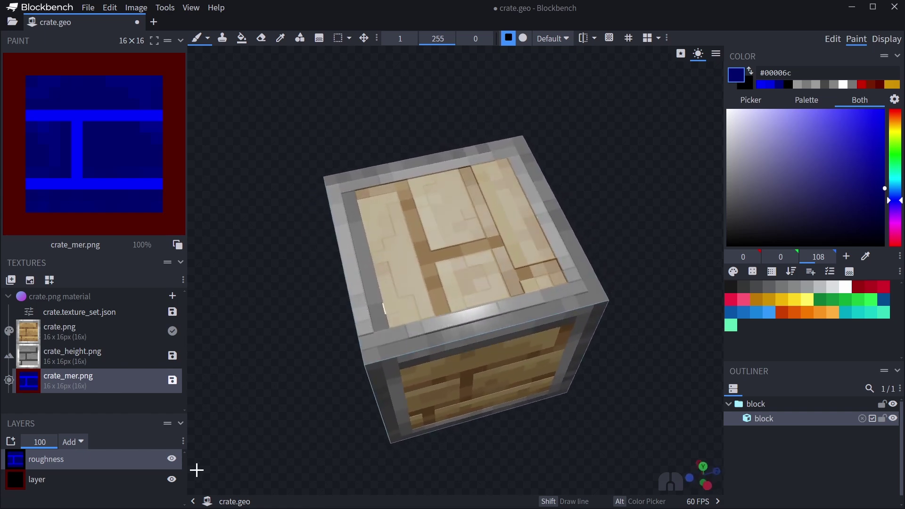
{"action": "left_click", "coordinate": [172, 459]}
Show the roughness layer again and select the base layer of crate_mer.png
{"action": "left_click", "coordinate": [172, 459]}
{"action": "left_click", "coordinate": [105, 480]}
{"action": "key", "text": "alt"}
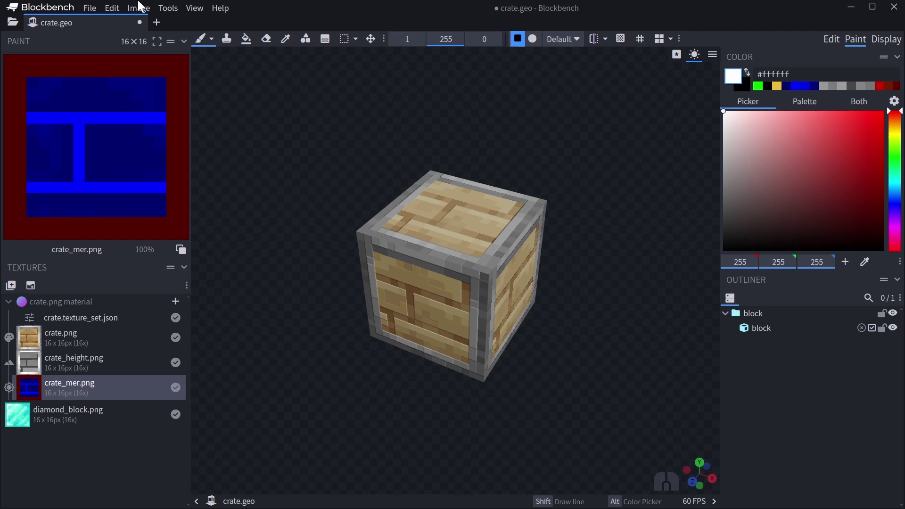
Split crate_mer.png into red, green and blue channel layers, viewing the crate from the front
{"action": "left_click", "coordinate": [144, 9]}
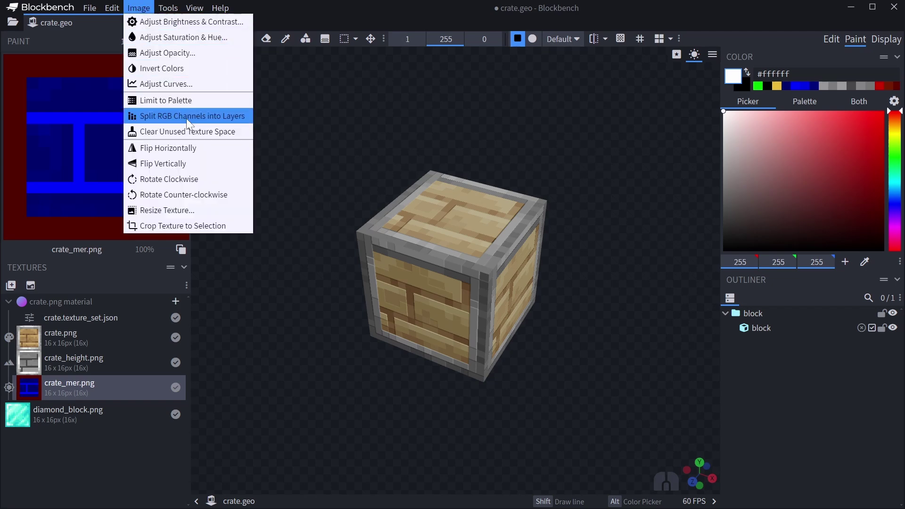
{"action": "left_click", "coordinate": [221, 117]}
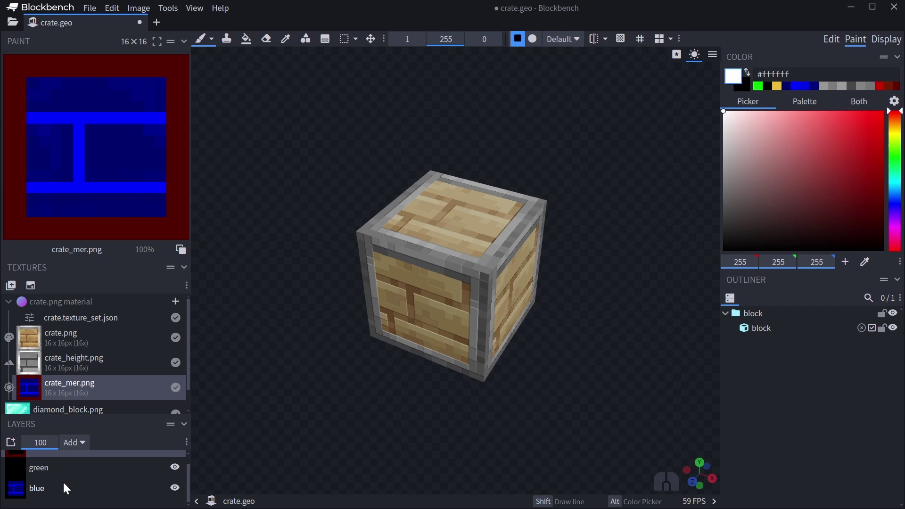
{"action": "scroll", "coordinate": [47, 477], "scroll_direction": "up", "scroll_amount": 1}
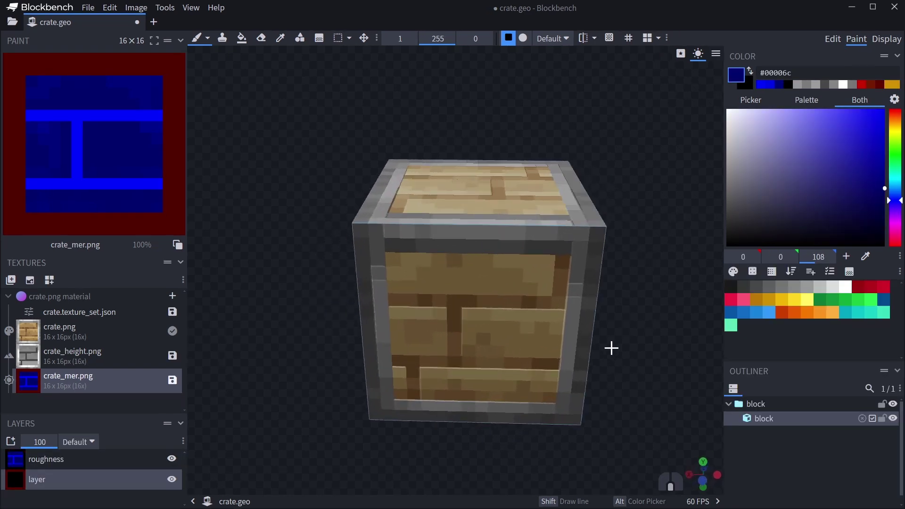
{"action": "left_click_drag", "start_coordinate": [610, 347], "coordinate": [518, 246]}
{"action": "scroll", "coordinate": [475, 326], "scroll_direction": "up", "scroll_amount": 2}
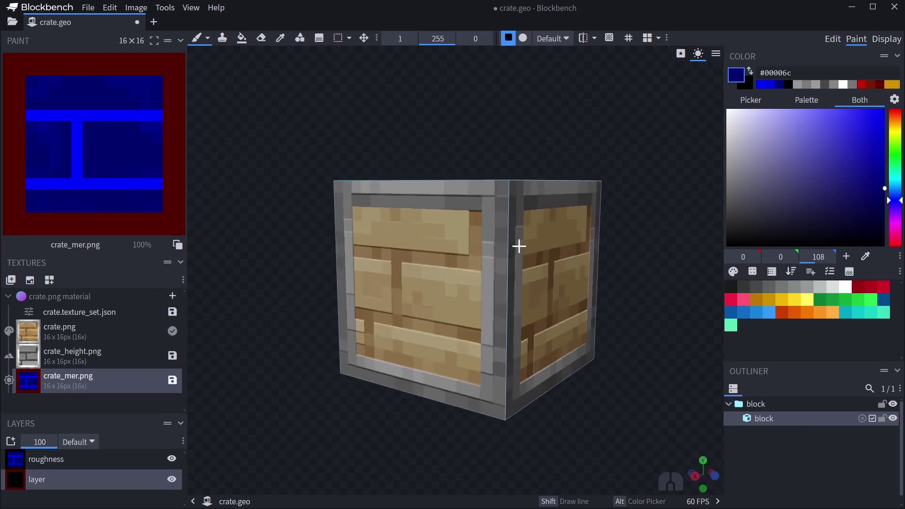
{"action": "left_click", "coordinate": [716, 55]}
{"action": "mouse_move", "coordinate": [727, 148]}
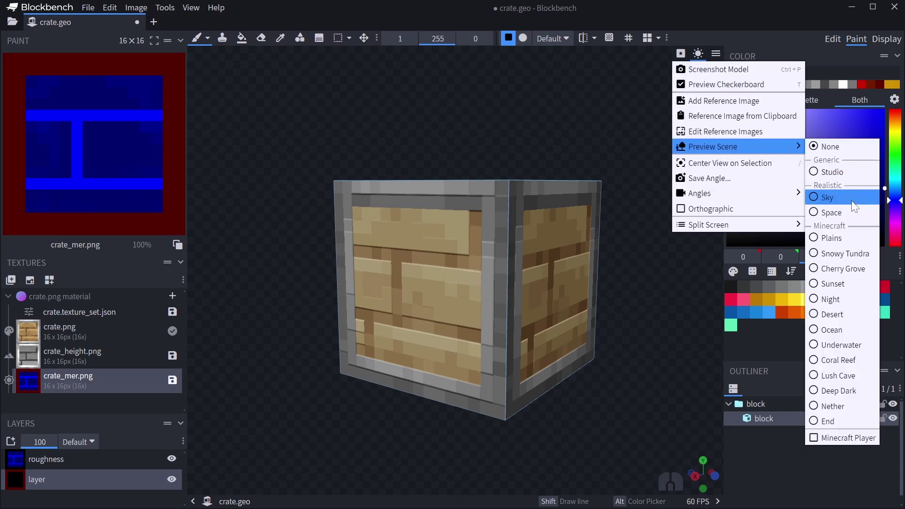
{"action": "left_click", "coordinate": [835, 236]}
{"action": "mouse_move", "coordinate": [596, 307]}
{"action": "left_mouse_down"}
{"action": "mouse_move", "coordinate": [545, 323]}
{"action": "mouse_move", "coordinate": [519, 372]}
{"action": "mouse_move", "coordinate": [474, 368]}
{"action": "mouse_move", "coordinate": [589, 384]}
{"action": "mouse_move", "coordinate": [562, 358]}
{"action": "mouse_move", "coordinate": [533, 359]}
{"action": "mouse_move", "coordinate": [587, 357]}
{"action": "mouse_move", "coordinate": [507, 323]}
{"action": "mouse_move", "coordinate": [479, 327]}
{"action": "mouse_move", "coordinate": [467, 347]}
{"action": "mouse_move", "coordinate": [505, 356]}
{"action": "mouse_move", "coordinate": [598, 343]}
{"action": "left_mouse_up"}
{"action": "scroll", "coordinate": [590, 383], "scroll_direction": "up", "scroll_amount": 10}
{"action": "scroll", "coordinate": [469, 354], "scroll_direction": "down", "scroll_amount": 5}
{"action": "scroll", "coordinate": [528, 349], "scroll_direction": "up", "scroll_amount": 5}
{"action": "scroll", "coordinate": [528, 349], "scroll_direction": "down", "scroll_amount": 5}
{"action": "scroll", "coordinate": [598, 344], "scroll_direction": "down", "scroll_amount": 5}
{"action": "left_click", "coordinate": [86, 332]}
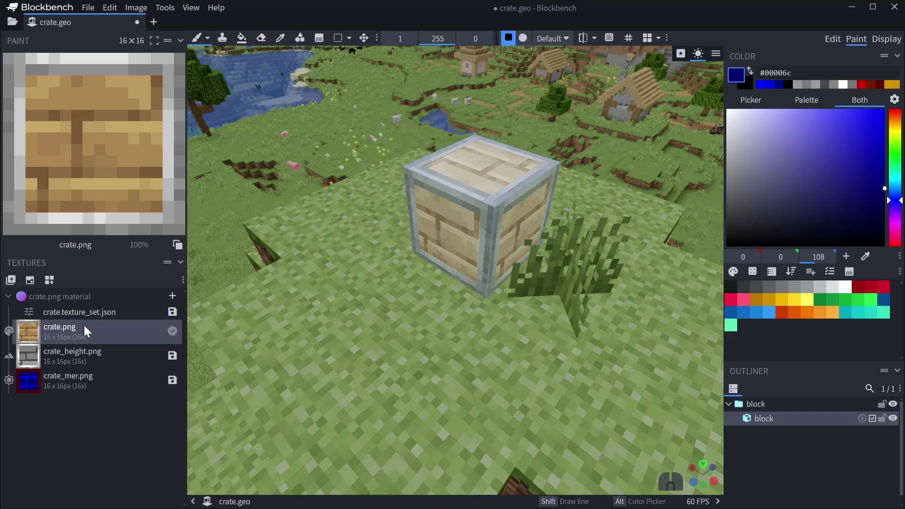
{"action": "left_click", "coordinate": [716, 54]}
{"action": "mouse_move", "coordinate": [719, 146]}
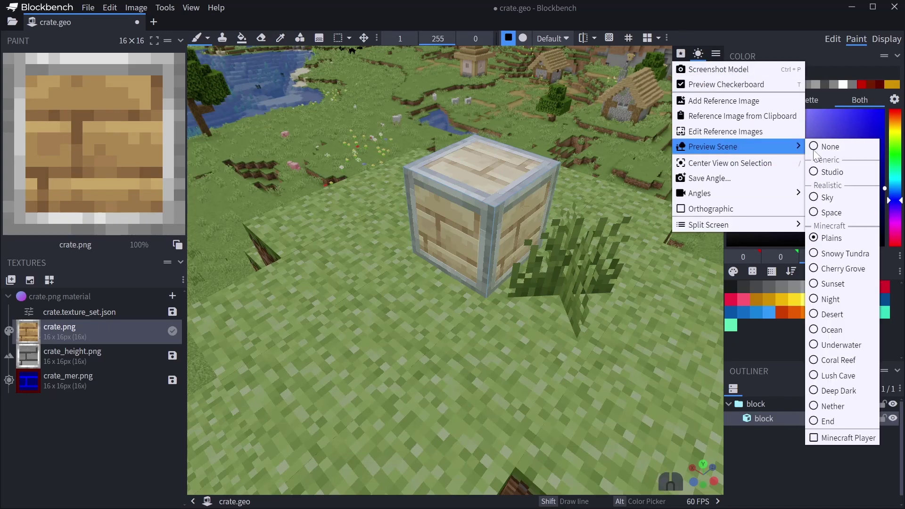
{"action": "left_click", "coordinate": [814, 155]}
{"action": "scroll", "coordinate": [519, 317], "scroll_direction": "down", "scroll_amount": 5}
{"action": "left_click_drag", "start_coordinate": [519, 317], "coordinate": [504, 402], "text": "shift"}
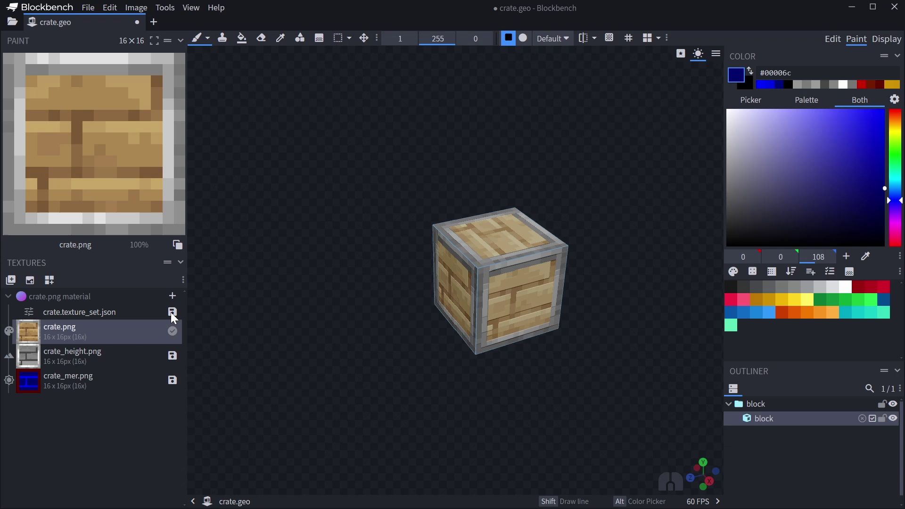
Open crate_mer.png to show its layers
{"action": "left_click", "coordinate": [173, 389]}
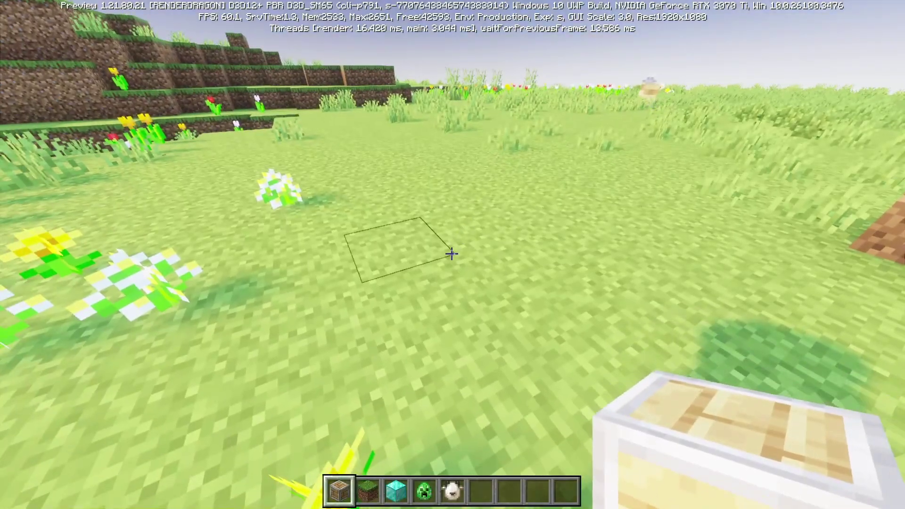
Stack two crate blocks on the grass, then paint a #00ff00 emissive stroke on crate_mer.png
{"action": "scroll", "coordinate": [453, 255], "scroll_direction": "down", "scroll_amount": 1}
{"action": "scroll", "coordinate": [452, 254], "scroll_direction": "up", "scroll_amount": 1}
{"action": "right_click", "coordinate": [452, 255]}
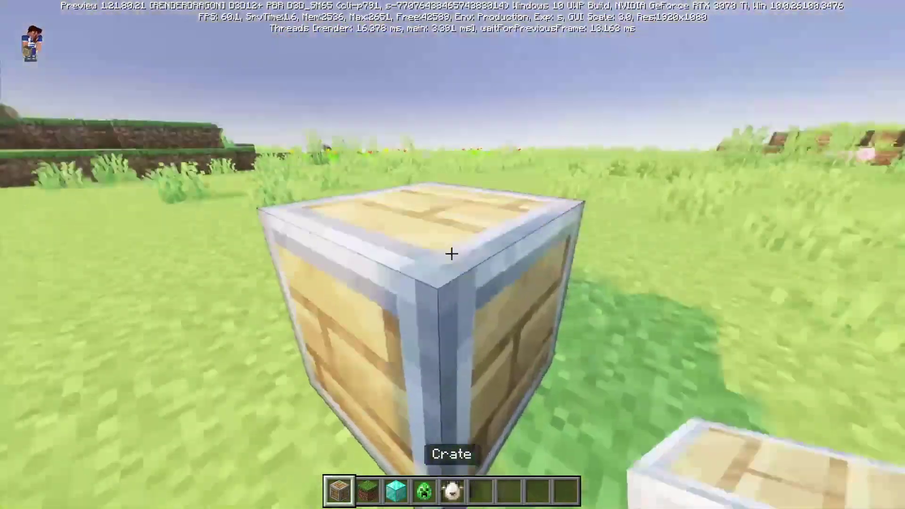
{"action": "right_click", "coordinate": [451, 255]}
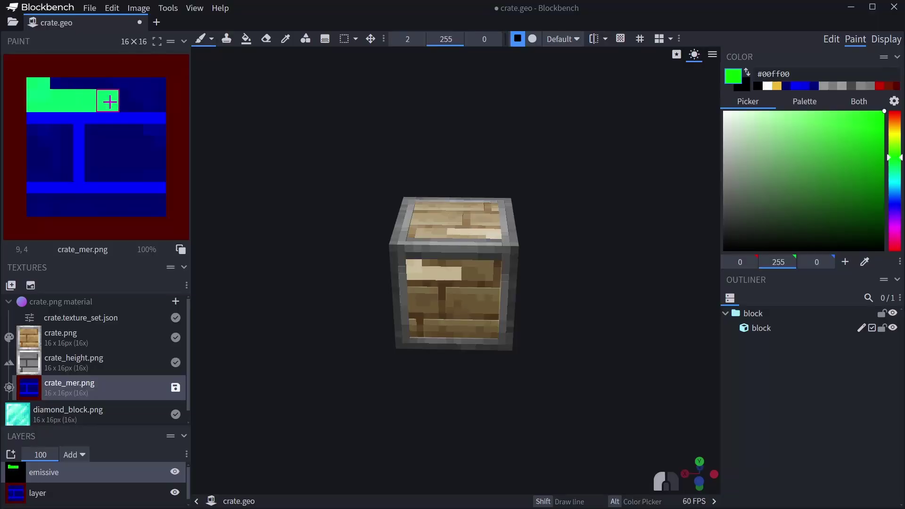
{"action": "mouse_move", "coordinate": [108, 102]}
{"action": "left_mouse_down"}
{"action": "mouse_move", "coordinate": [153, 94]}
{"action": "mouse_move", "coordinate": [85, 94]}
{"action": "left_mouse_up"}
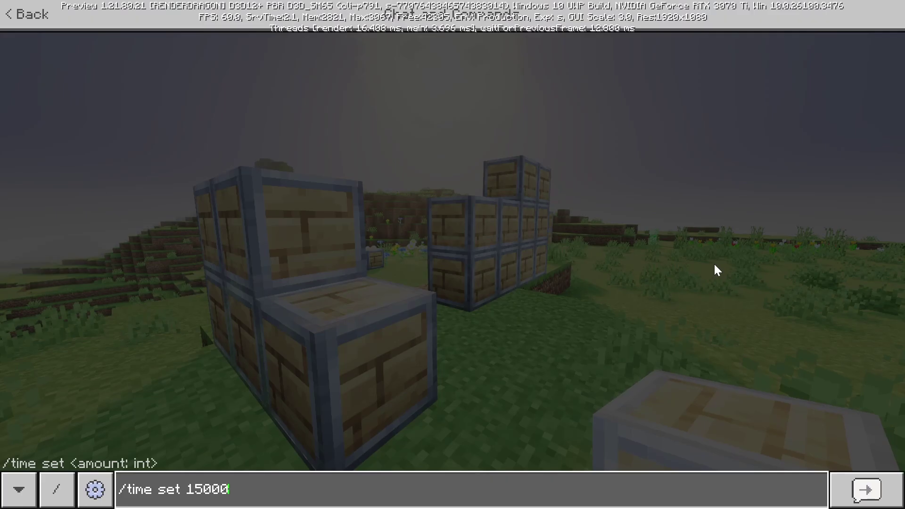
Make it night with /time set 15000 and walk up to the crate wall
{"action": "key", "text": "Return"}
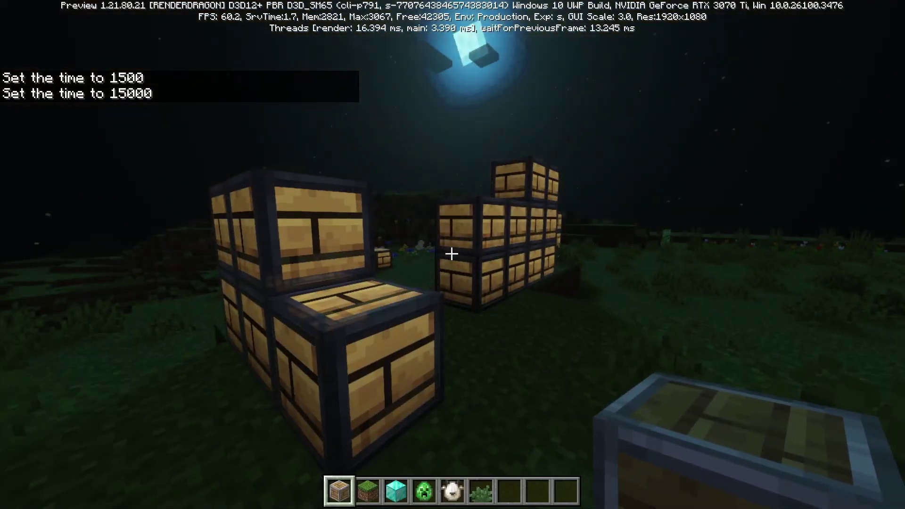
{"action": "key", "text": "w"}
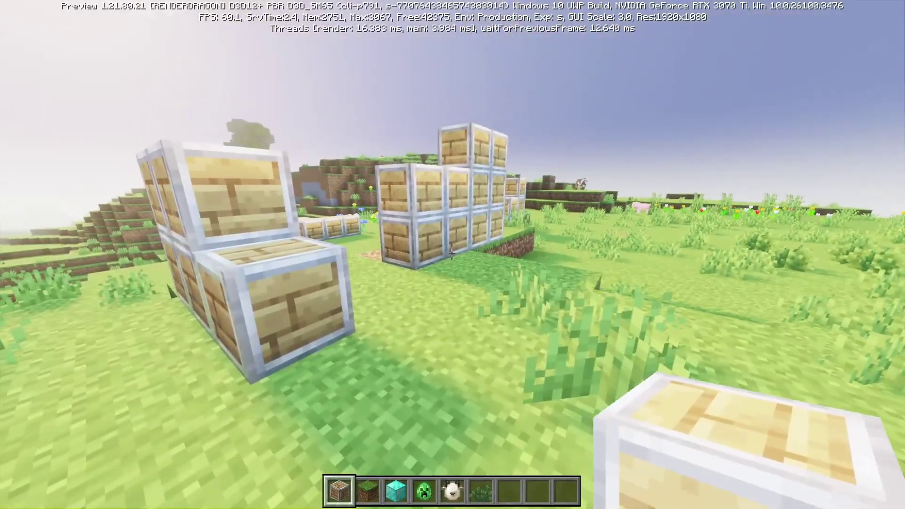
{"action": "key", "text": "w"}
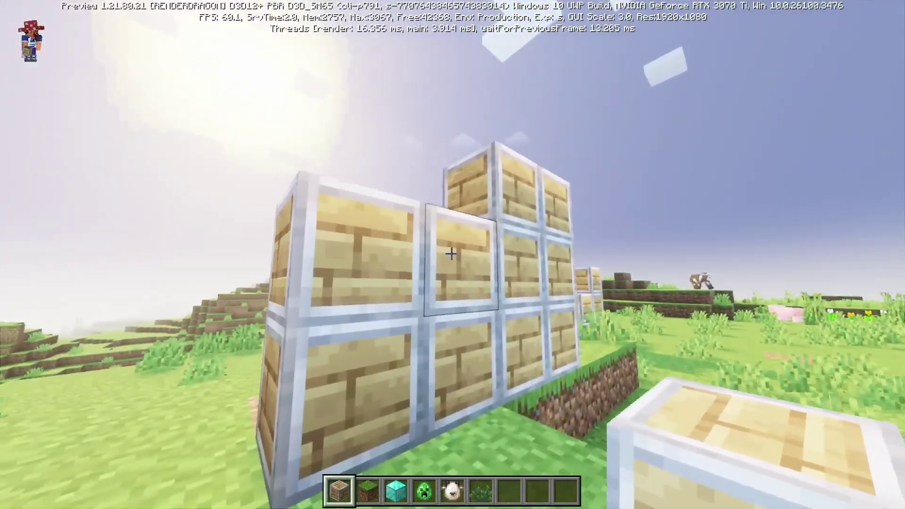